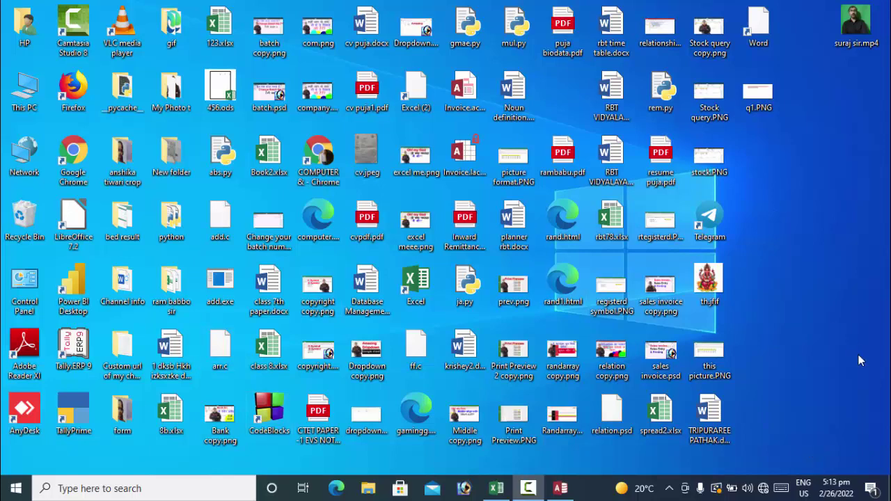
- Refresh the desktop twice from its shortcut menu
right_click(805, 136)
left_click(801, 174)
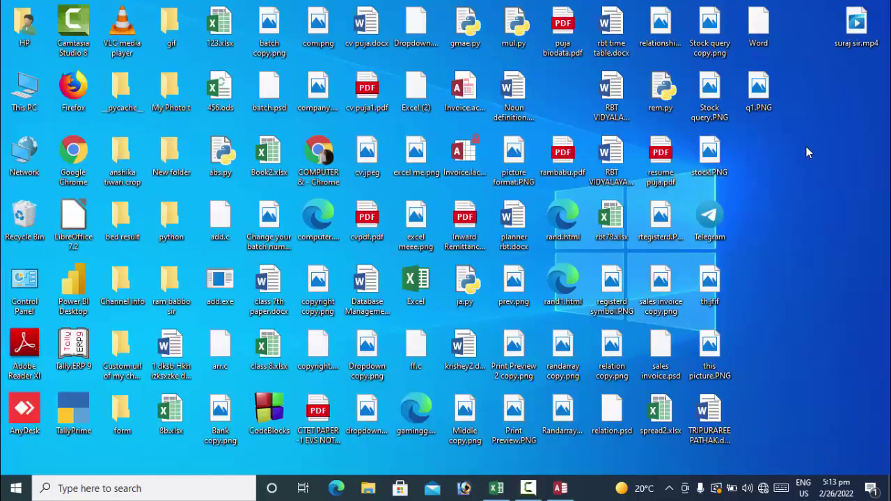
right_click(806, 146)
left_click(805, 179)
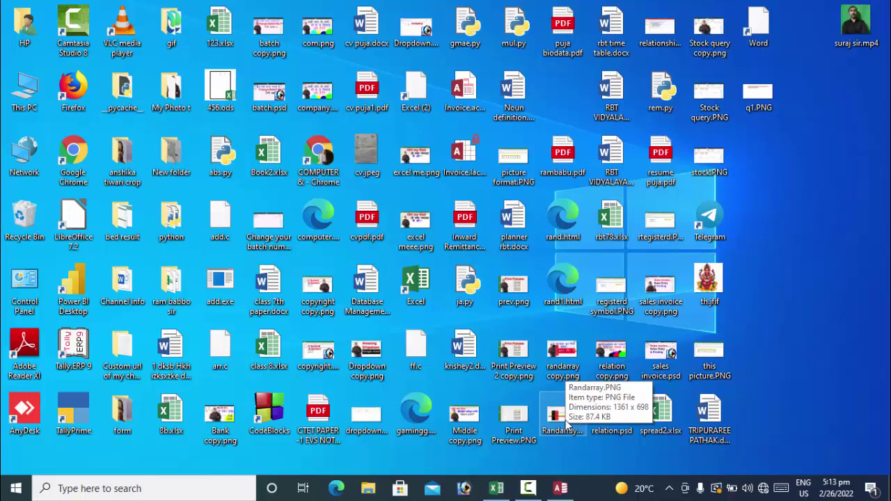
- Bring Access back, save the new table as Table1 and open it in Design view
left_click(563, 487)
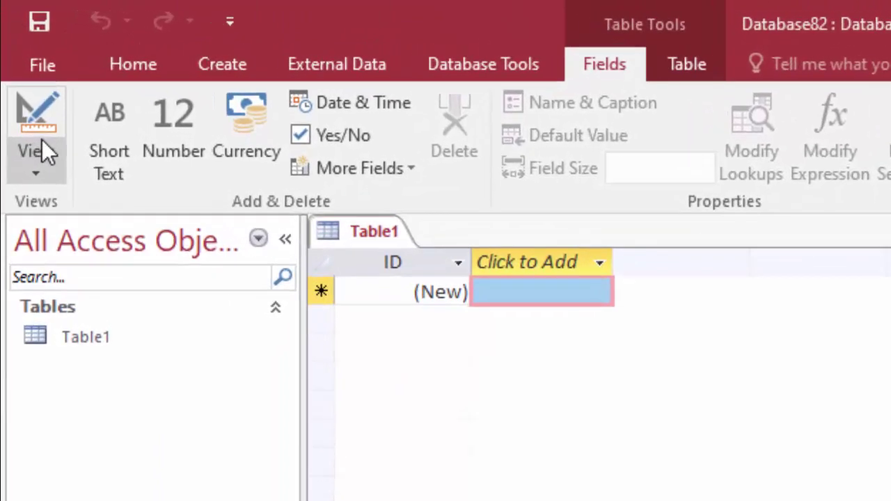
left_click(41, 135)
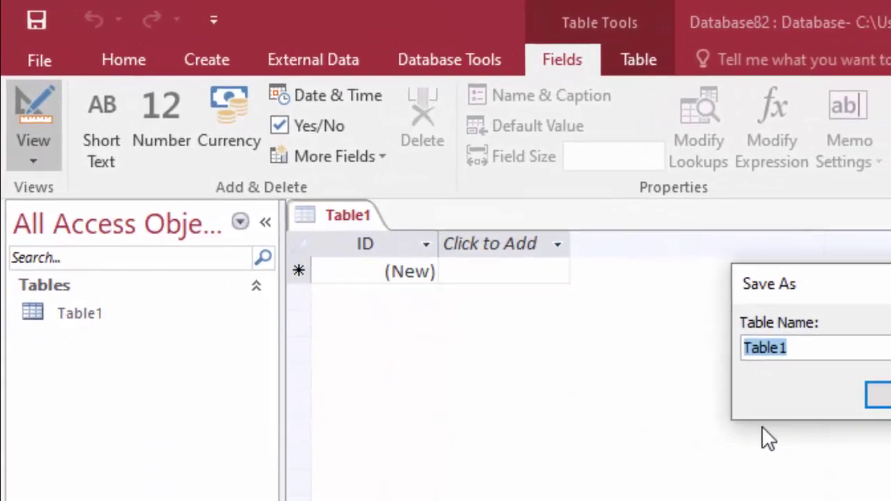
left_click(882, 396)
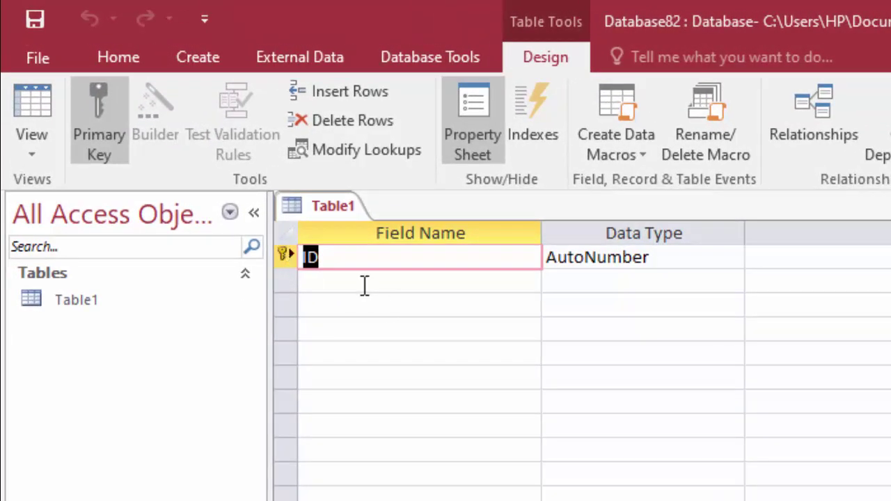
- Rename the ID primary key field to Roll Number
left_click(364, 286)
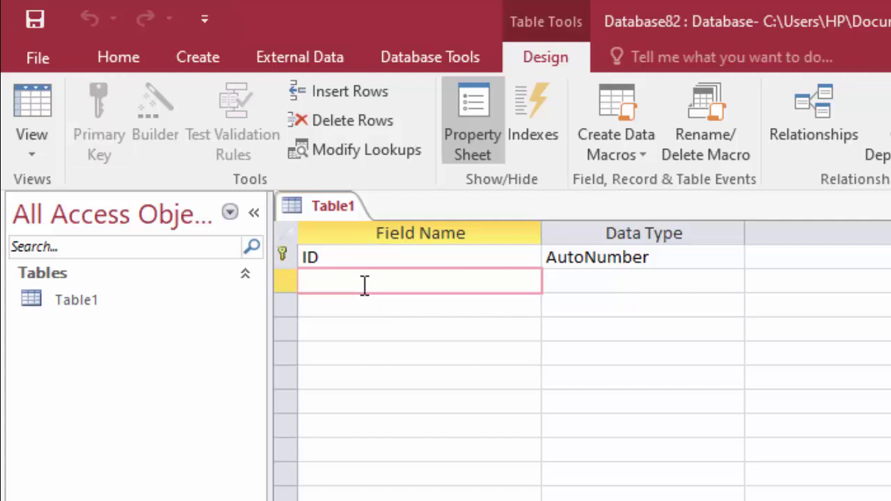
left_click(351, 258)
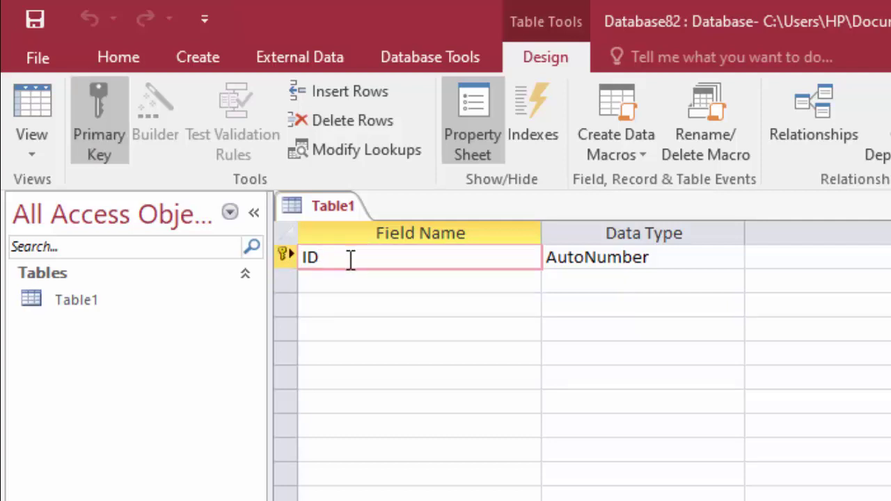
key("BackSpace")
key("BackSpace")
type("R")
type("oll")
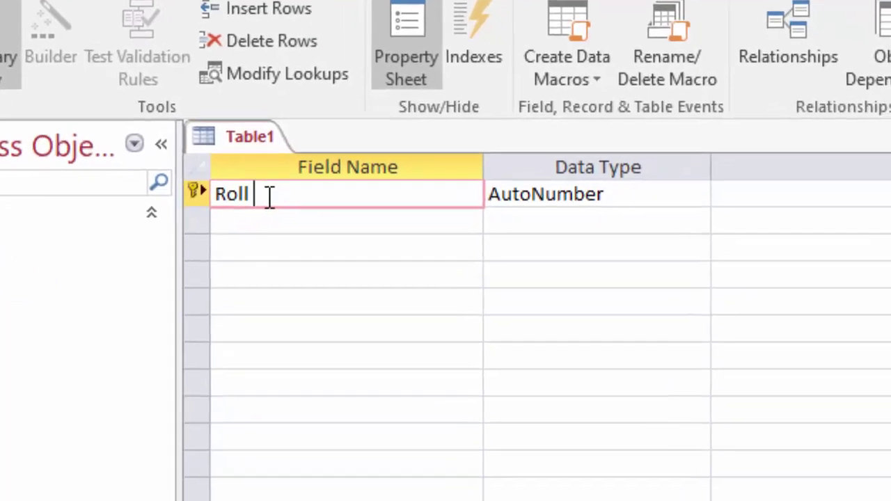
type(" Nu")
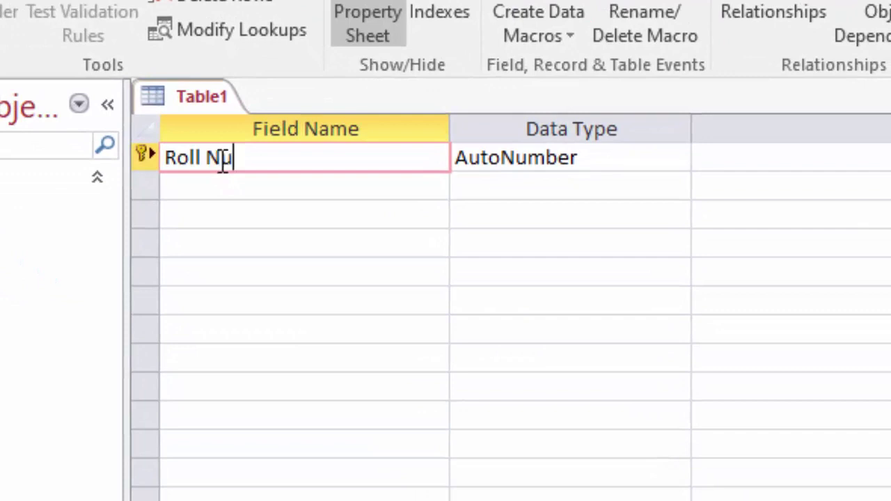
type("mber")
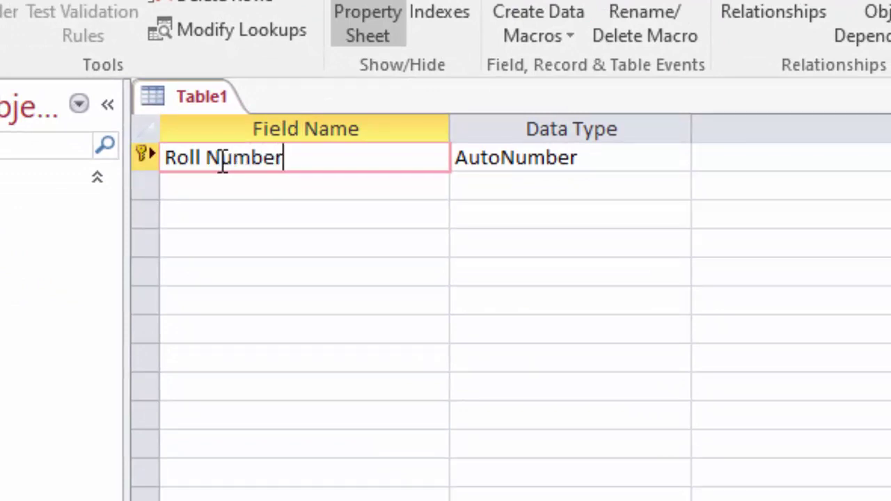
key("Tab")
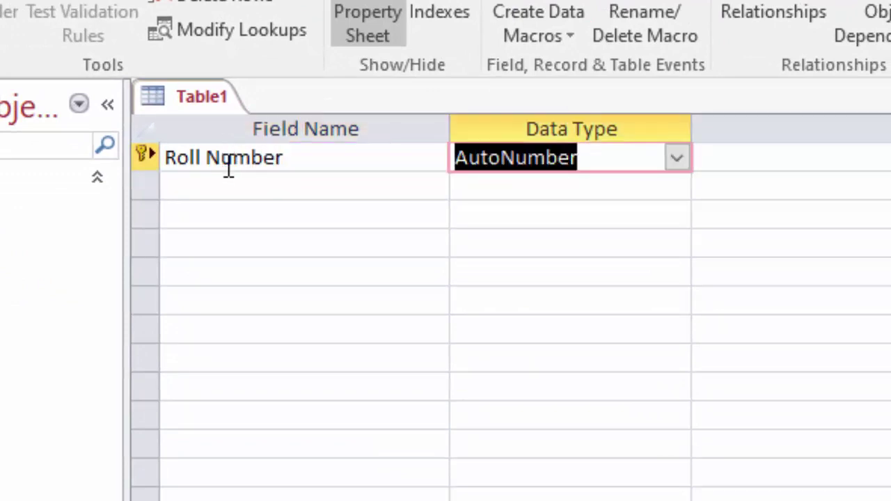
- Add a First Name field with a Short Text data type
left_click(224, 180)
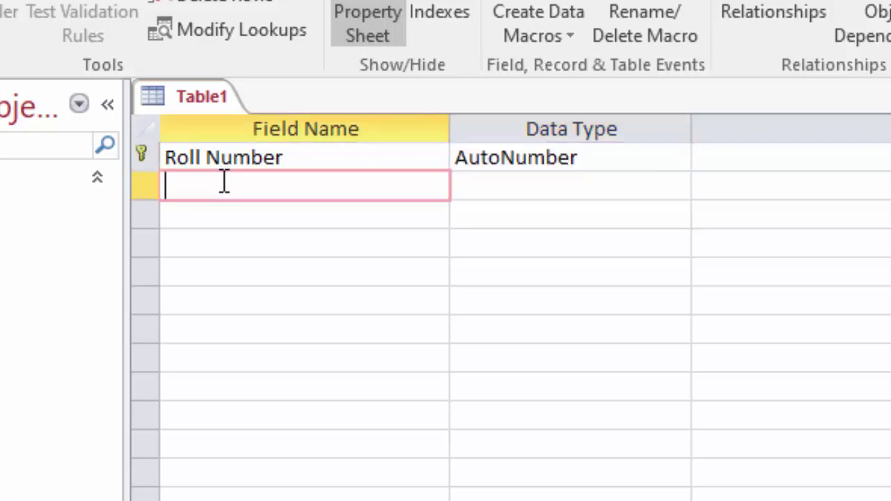
type("F")
type("ir")
type("stb")
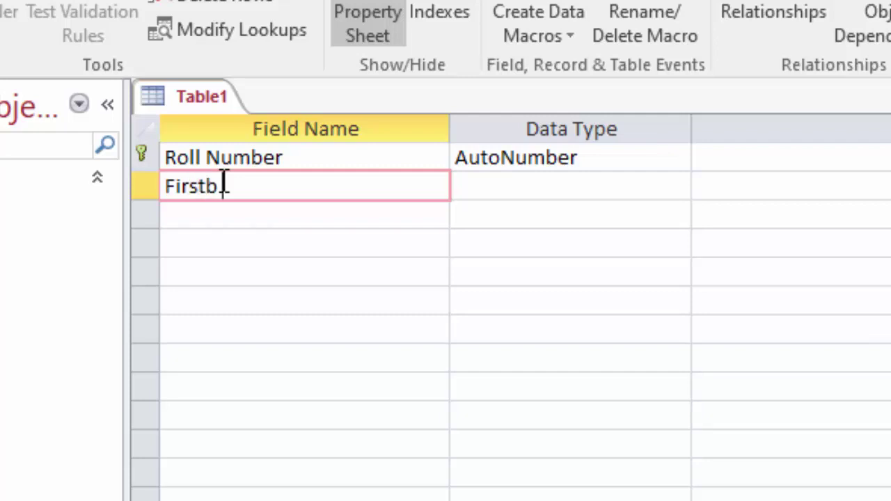
key("BackSpace")
type("Na")
type("me")
left_click(494, 186)
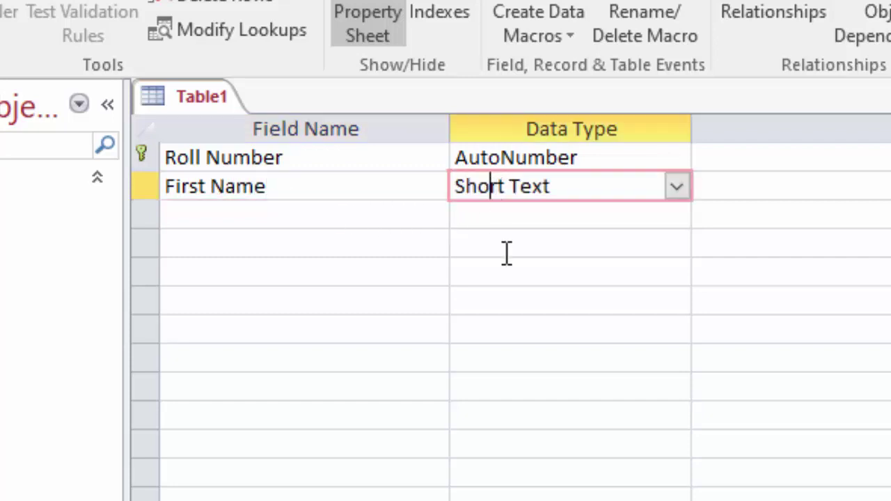
left_click(231, 198)
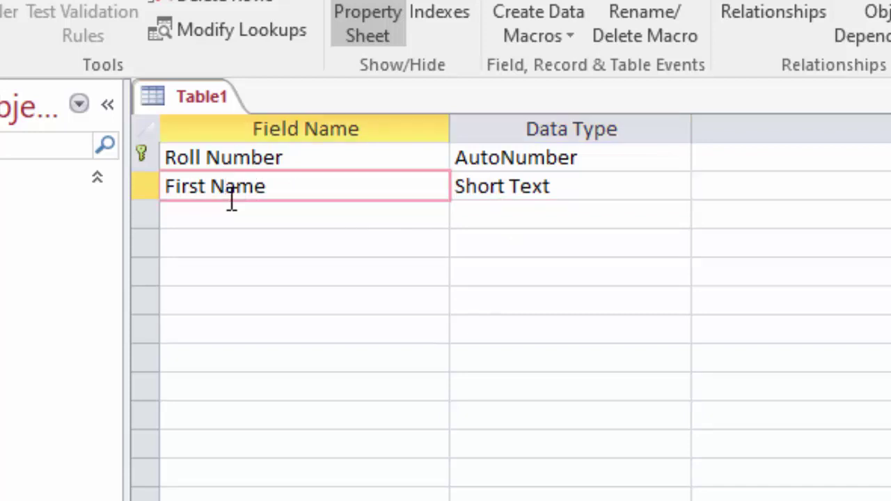
- Add a Last Name field with the Short Text data type
left_click(227, 207)
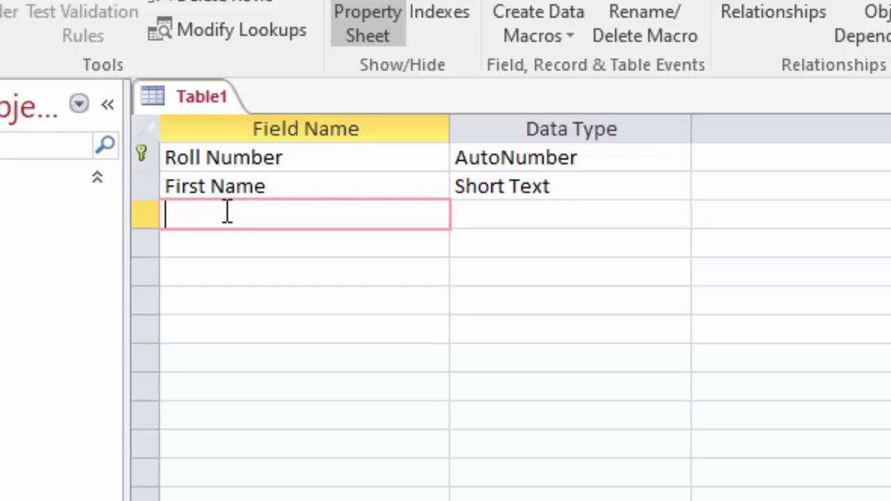
type("La")
type("st ")
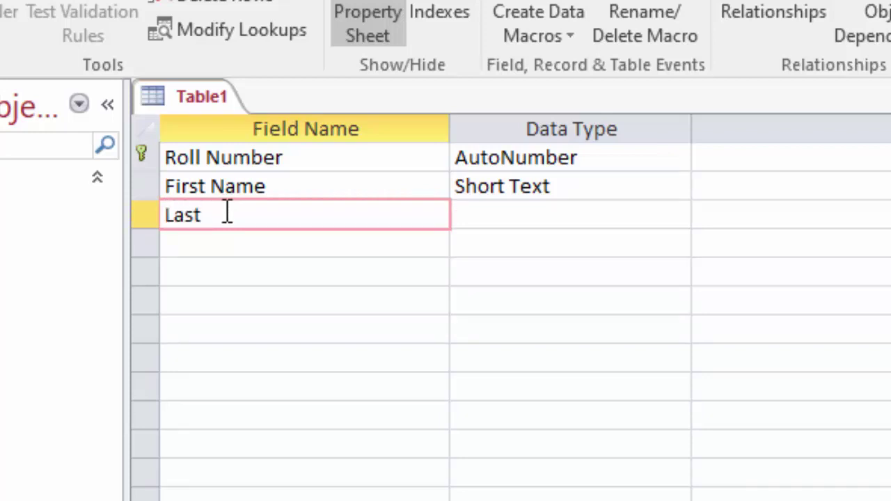
type("Nam")
type("e")
left_click(504, 222)
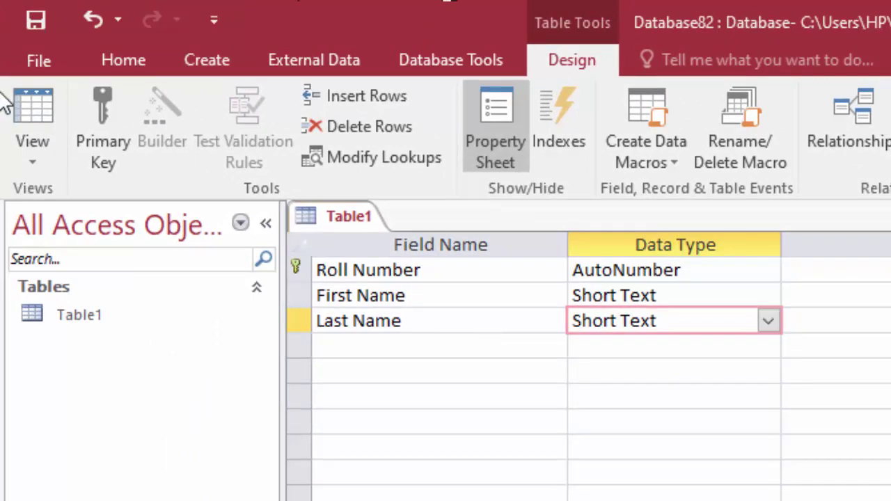
left_click(22, 104)
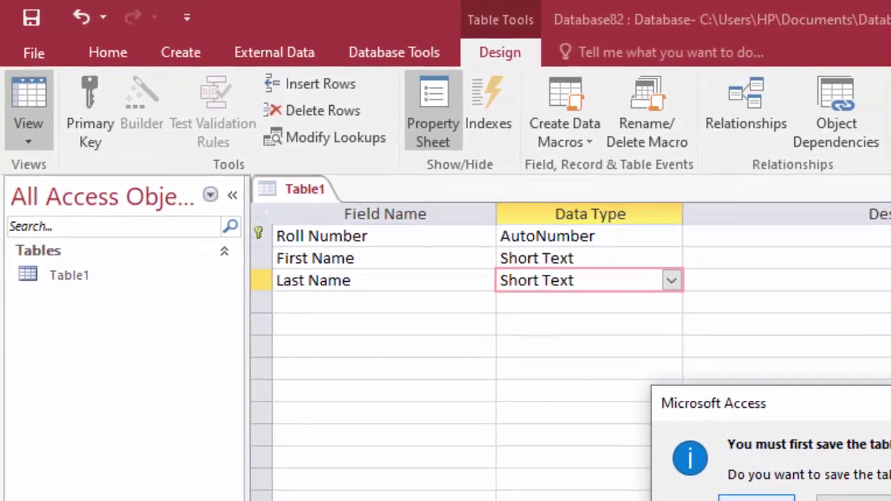
- Save the design, widen the Roll Number and Last Name columns, and enter the first student's names
left_click(712, 477)
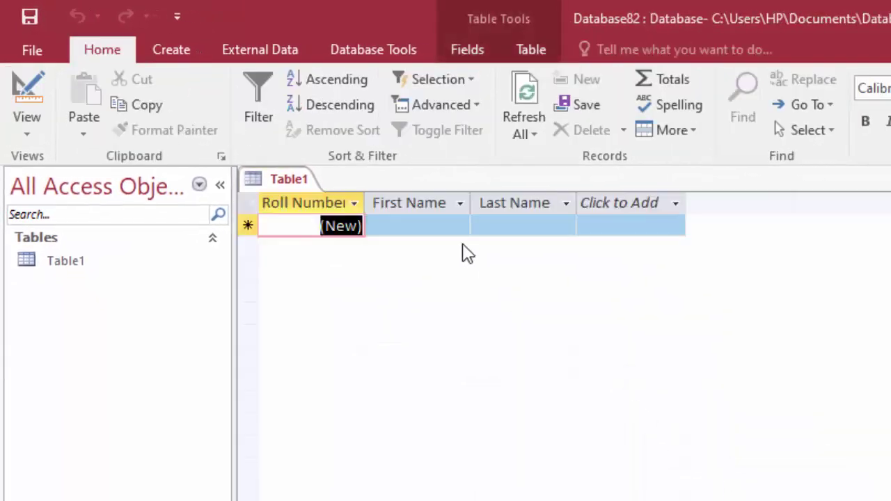
left_click_drag(364, 203, 397, 202)
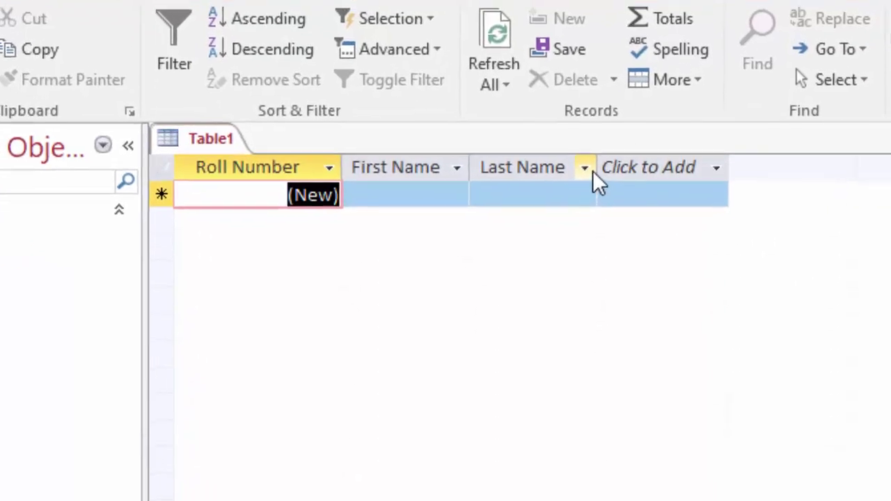
left_click_drag(588, 131, 613, 132)
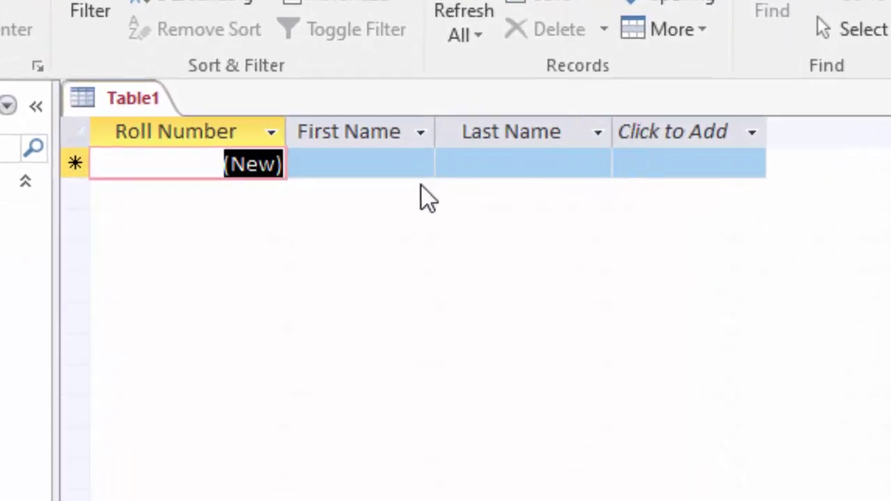
left_click(367, 162)
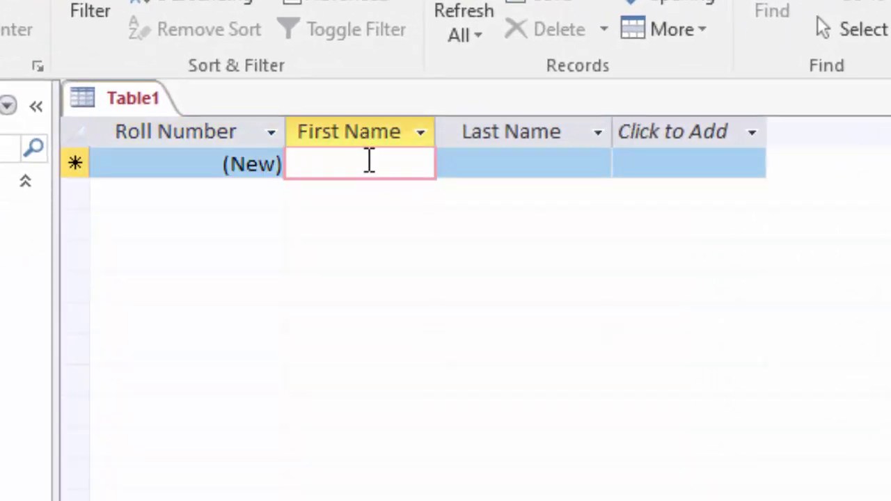
type("Ra")
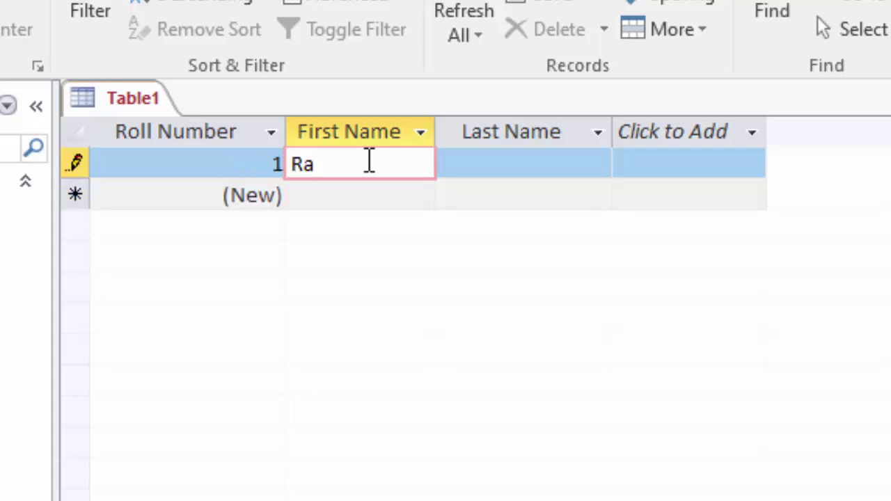
type("m")
key("Tab")
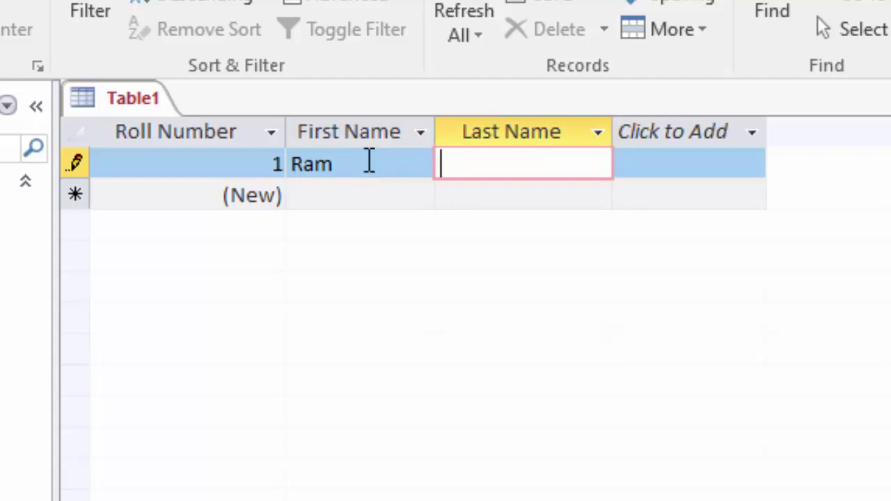
type("Sing")
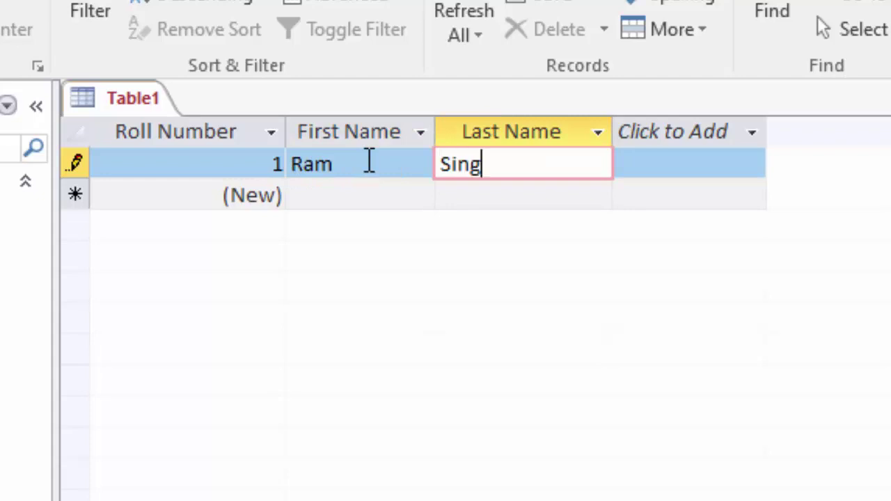
type("h")
- Add record 2 with the second student's first and last name, then save the table
key("Tab")
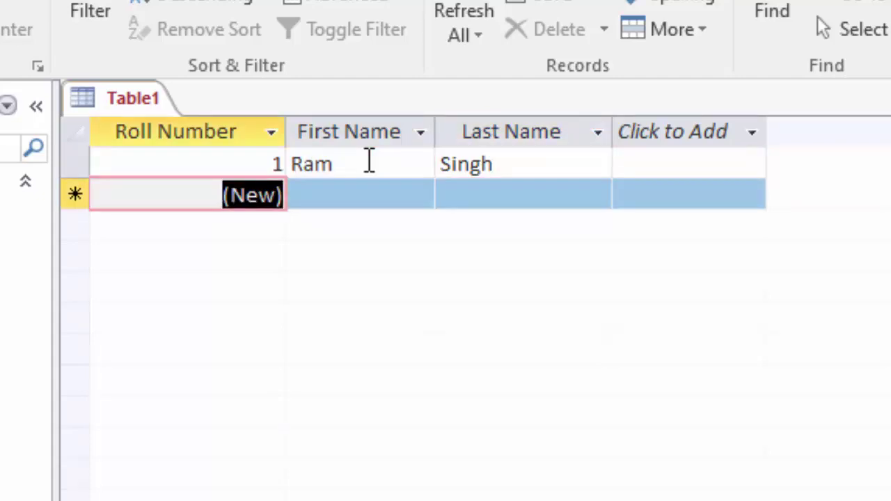
key("Tab")
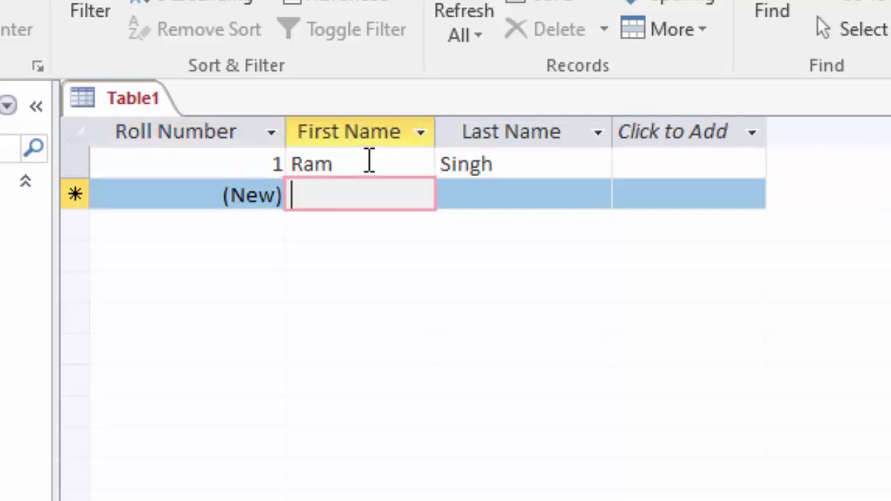
type("S")
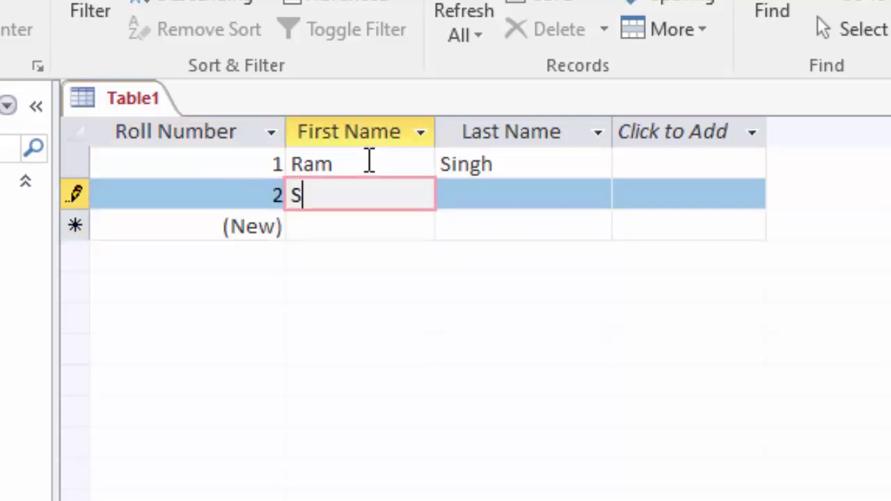
type("ac")
type("hin")
key("Tab")
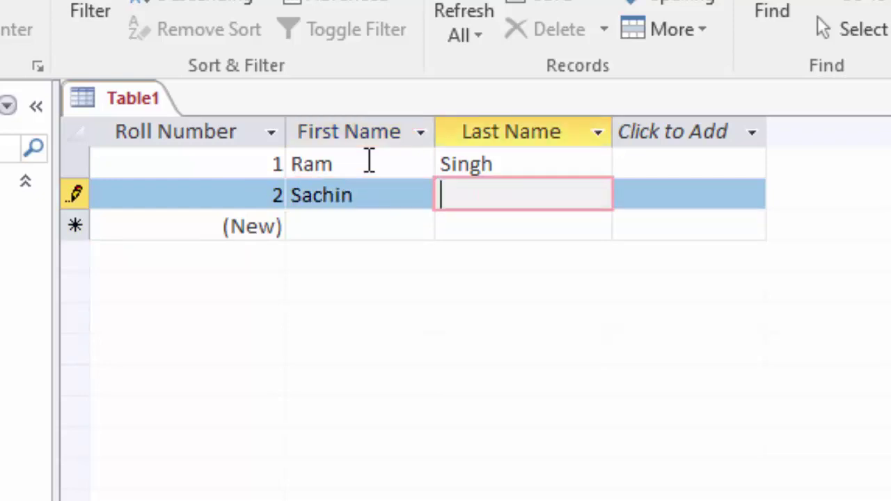
type("T")
type("rip")
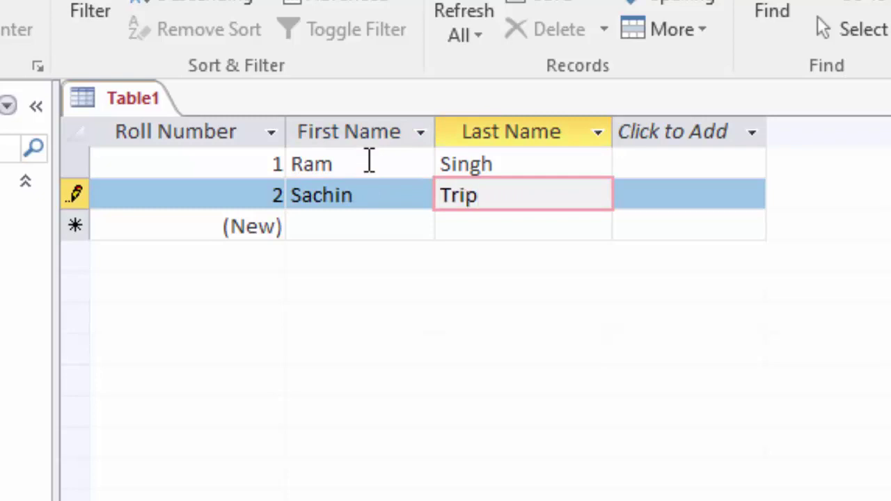
type("athi")
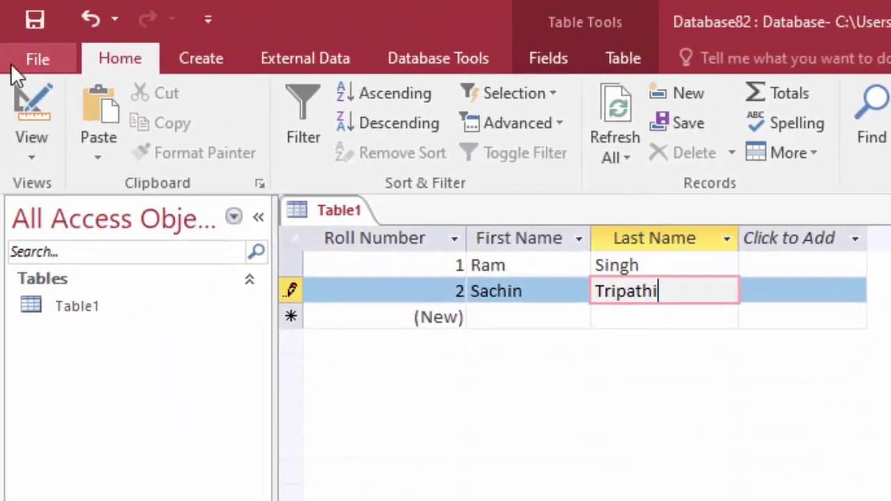
left_click(15, 27)
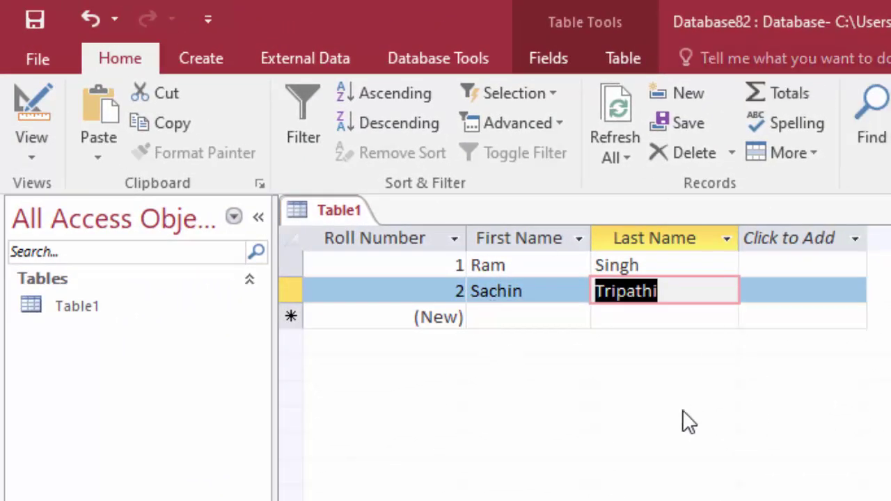
- Create a Query Design with Table1 added and all its fields selected
left_click(195, 68)
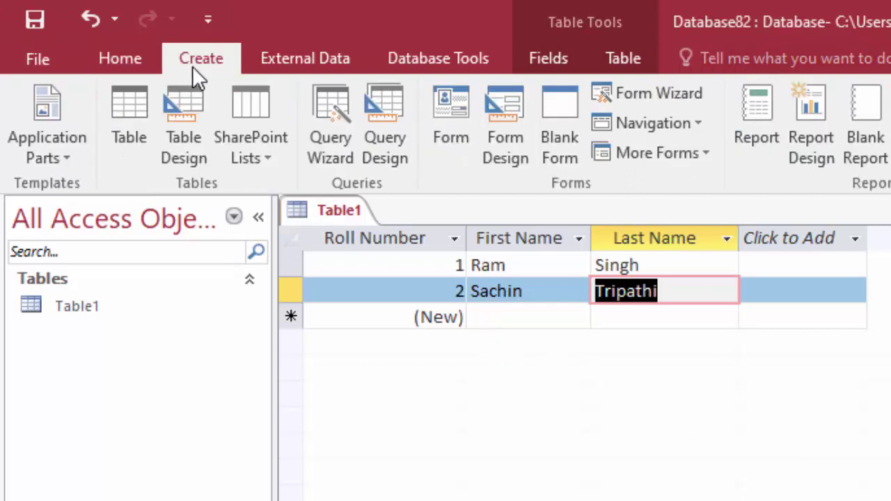
left_click(369, 91)
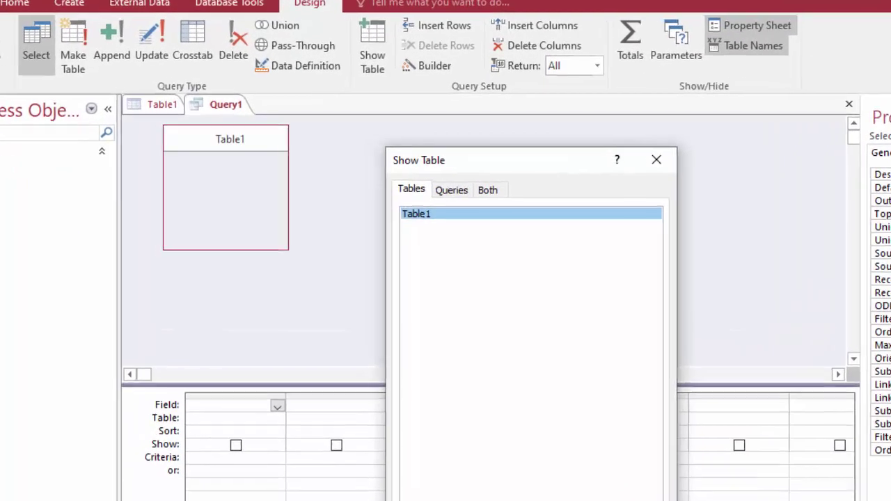
left_click(547, 491)
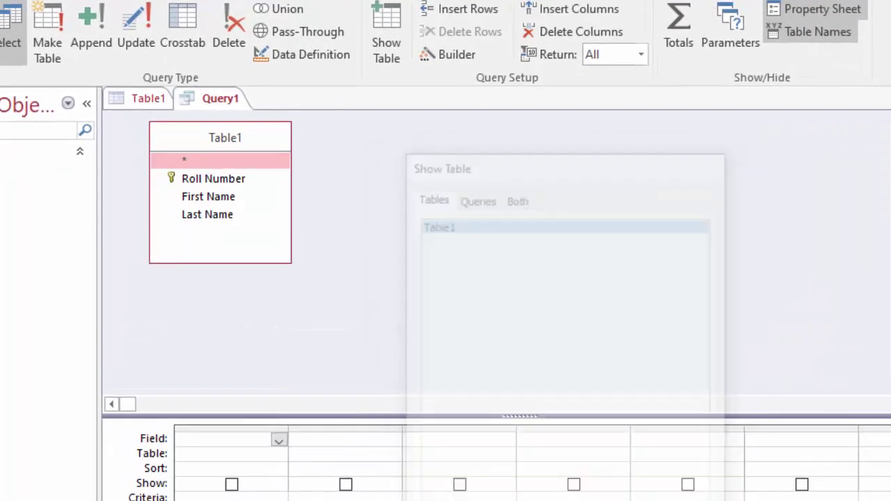
double_click(181, 136)
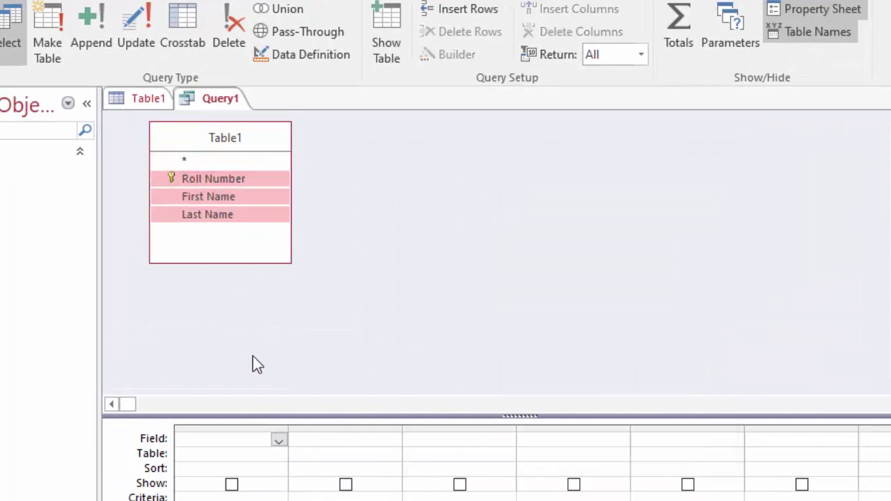
- Add Roll Number, First Name and Last Name to the grid and type the Concat:[Roll Number]&[First Name]&[Last Name] expression in column four
left_click_drag(216, 183, 245, 437)
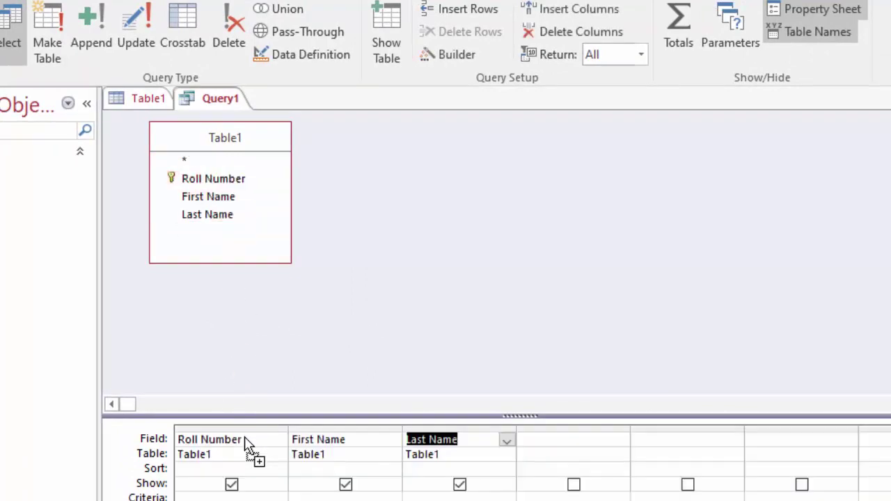
left_click(704, 243)
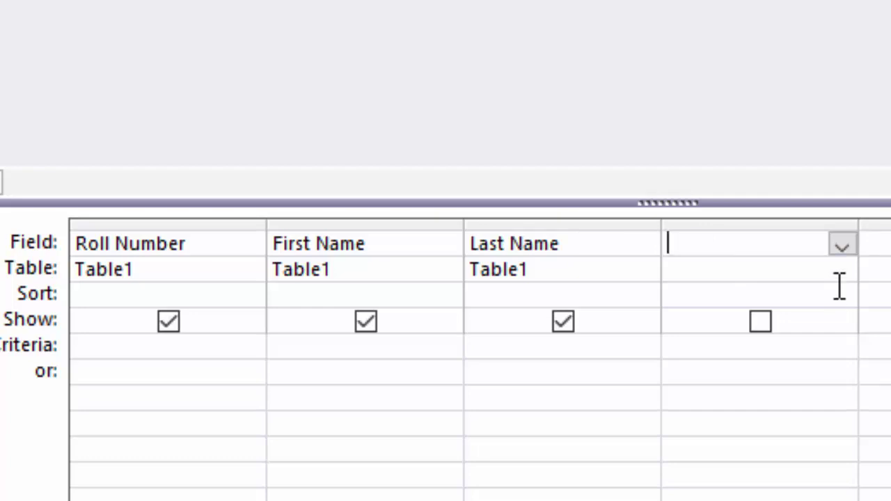
type("Co")
type("nd")
type("a")
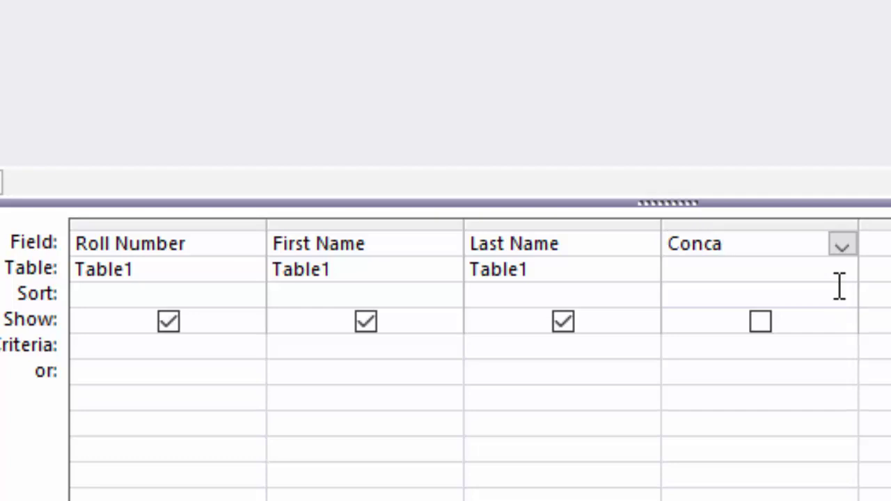
type("t:")
type("[")
type("Rol")
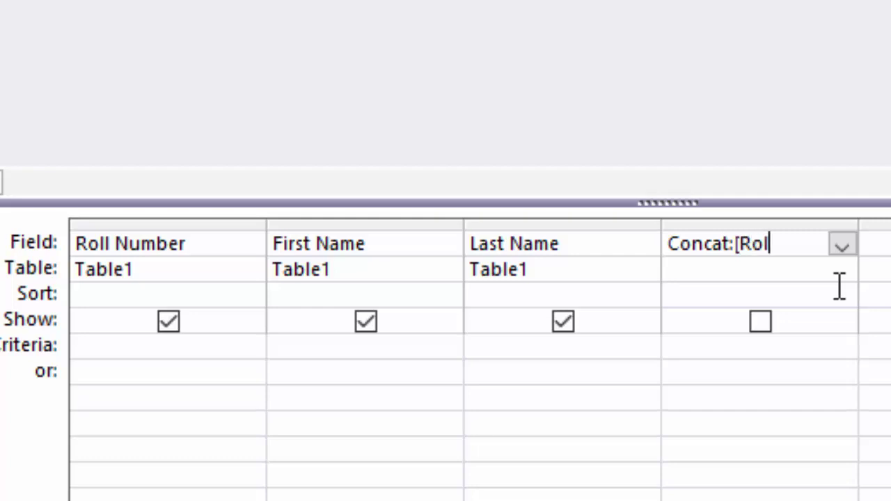
type("l Nu")
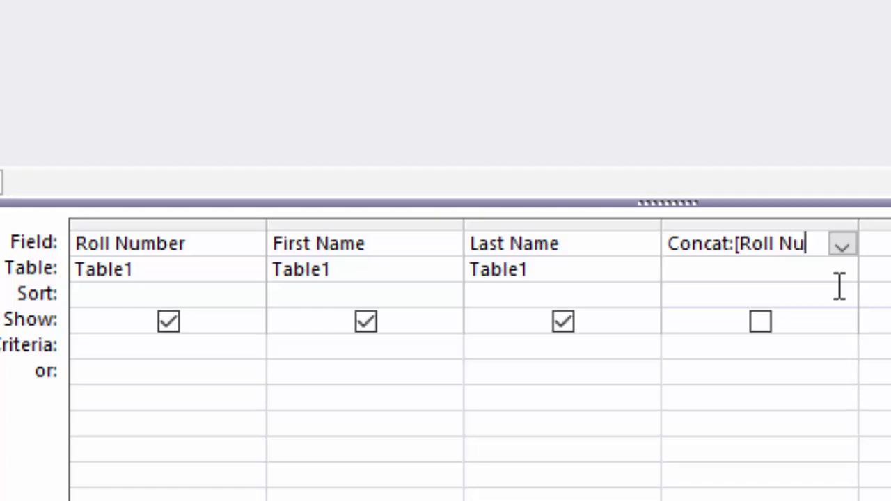
type("mber")
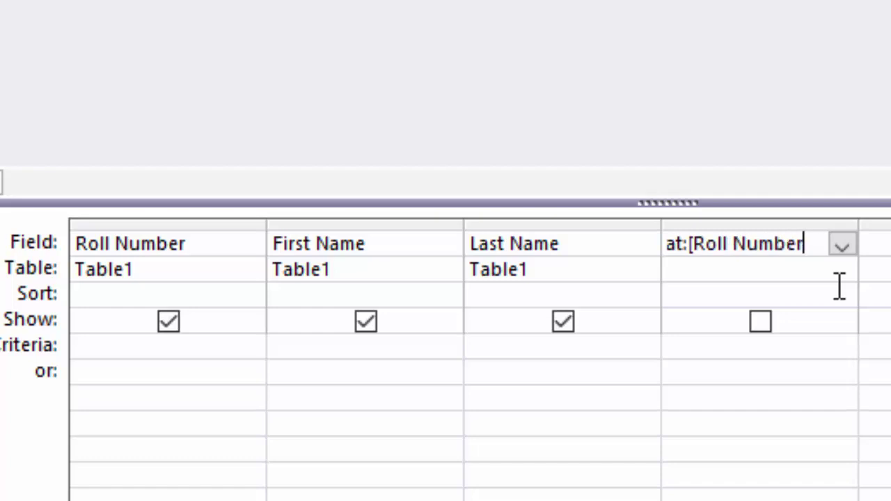
type("]")
type("&")
type("[")
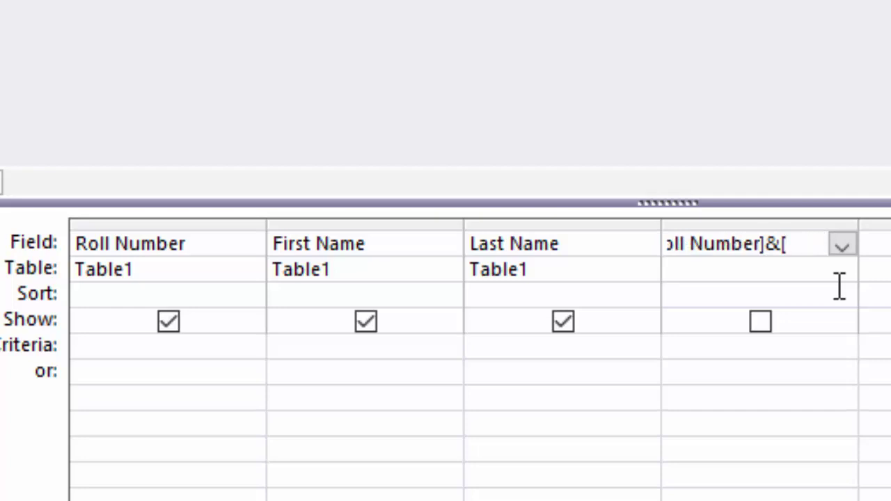
type("F")
type("irst ")
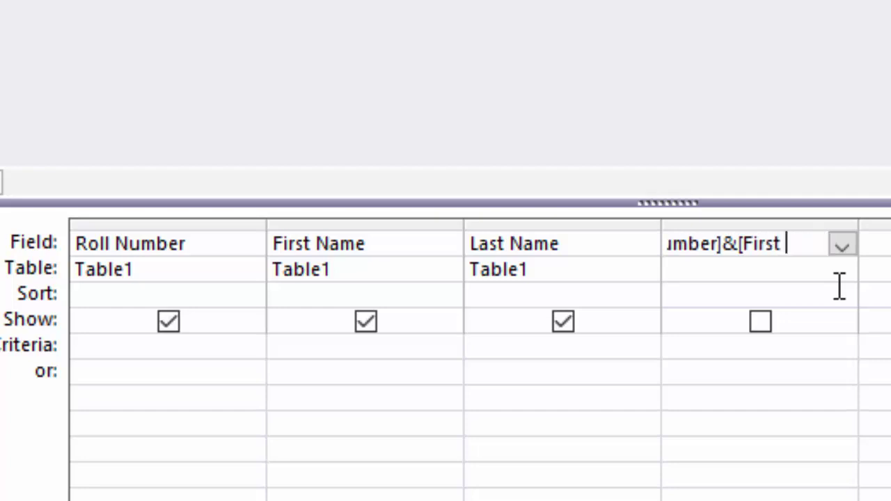
type("Na")
type("me]")
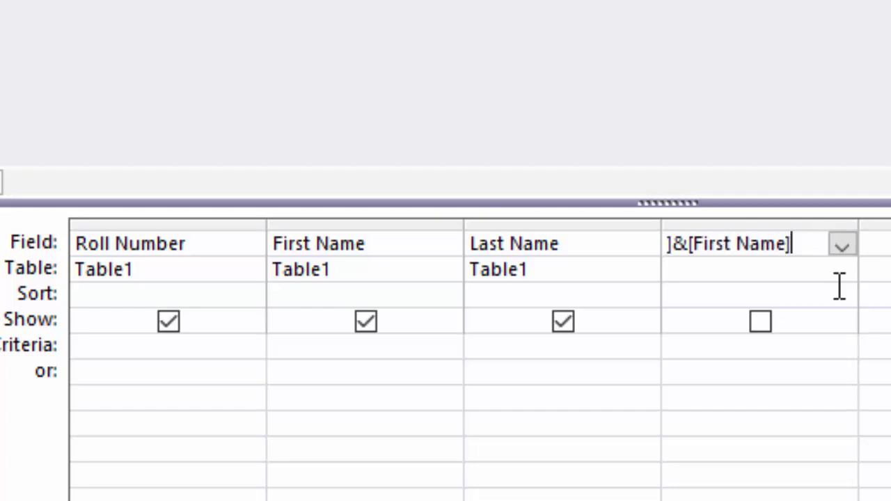
type("&")
type("[")
type("Las")
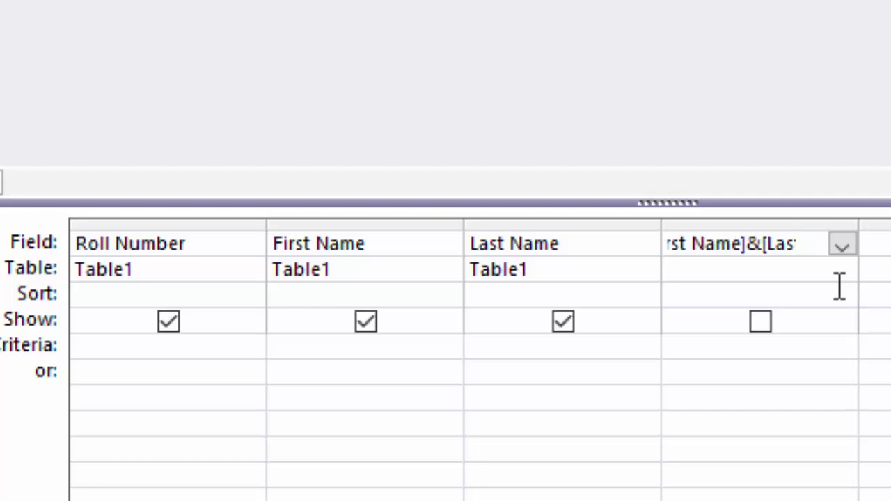
type("t N")
type("ame")
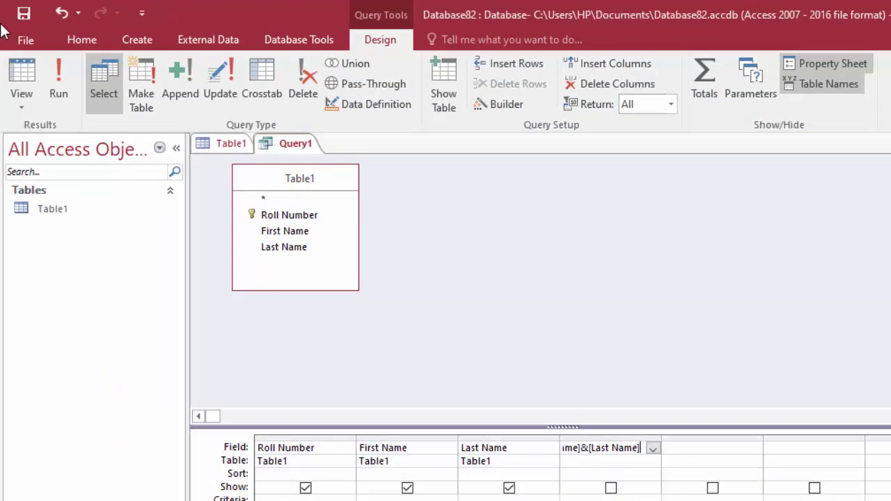
left_click(60, 81)
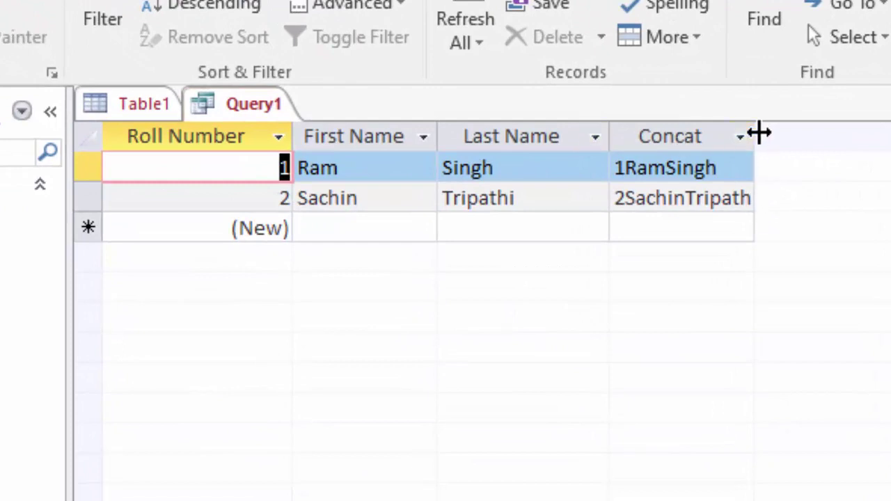
left_click_drag(758, 133, 792, 174)
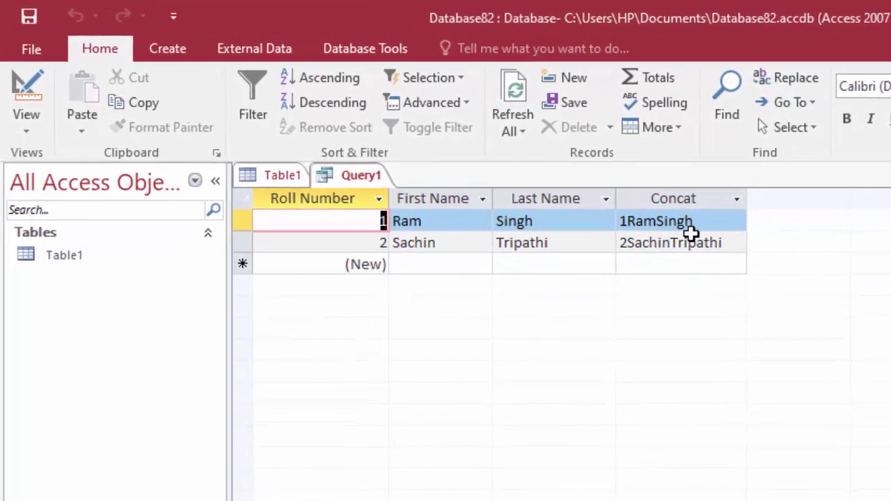
left_click(497, 247)
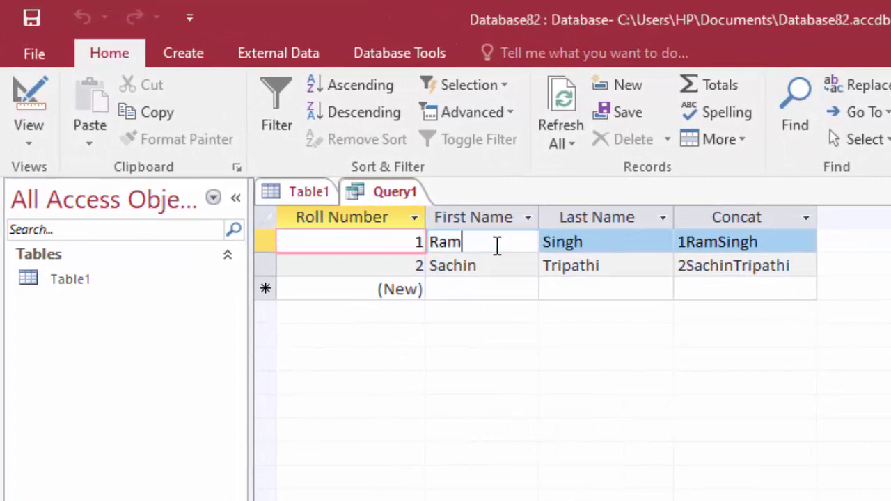
left_click(610, 241)
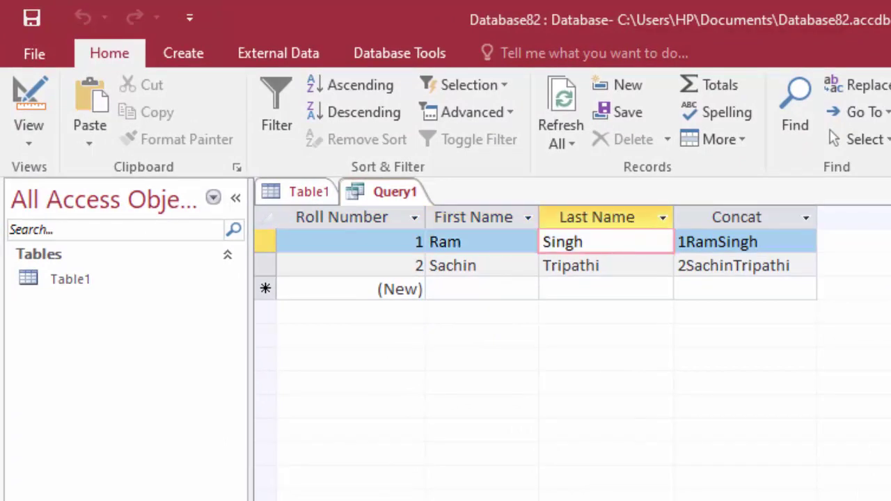
left_click(23, 148)
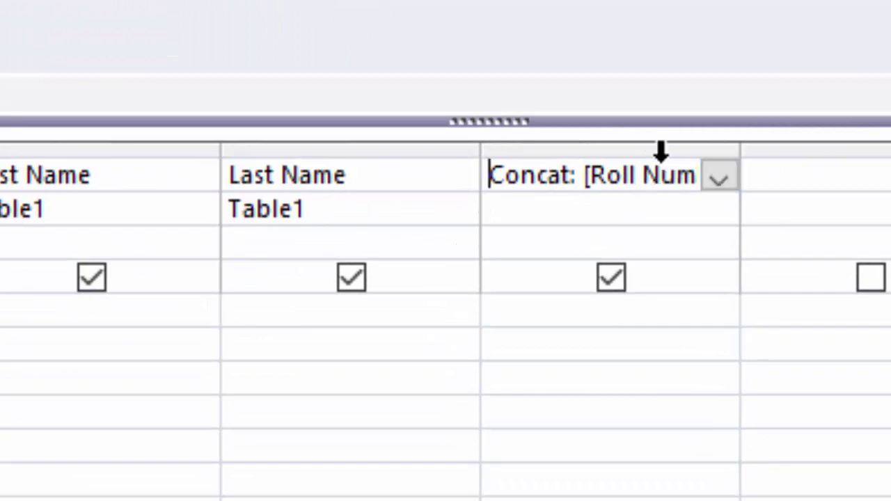
- In the Zoom editor, change the text after [Roll Number] to &" "& so a space follows it
right_click(644, 173)
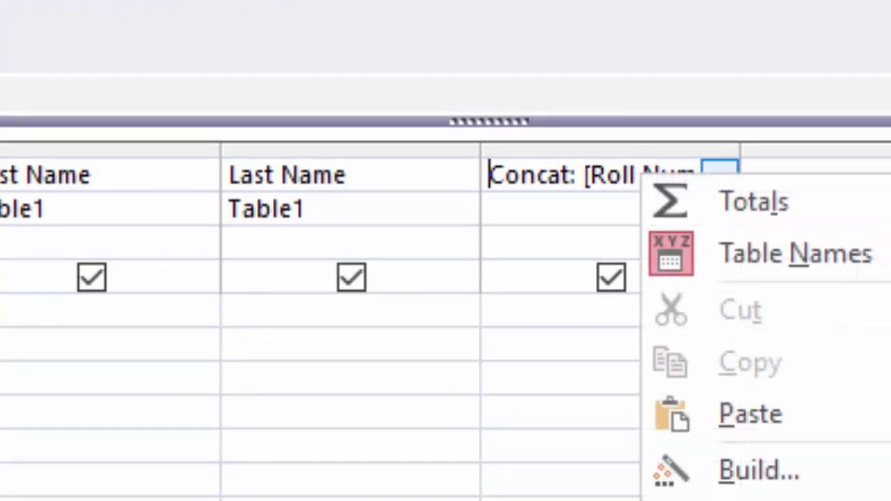
key("Escape")
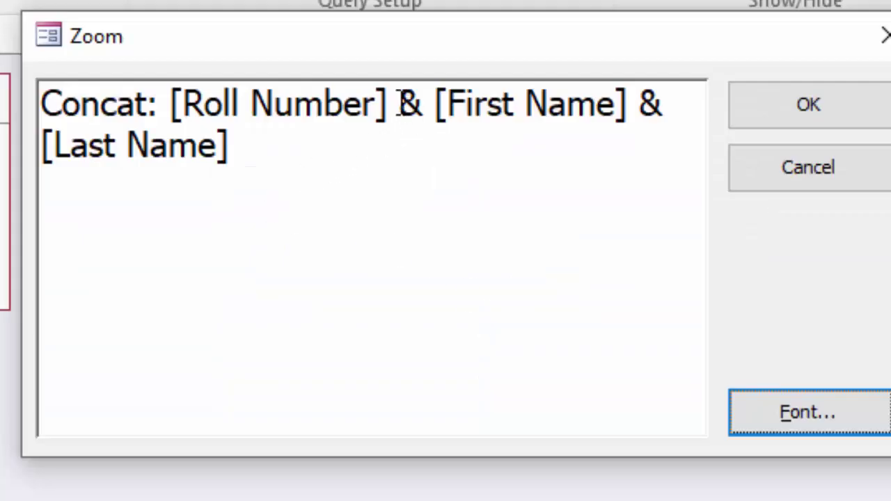
left_click(402, 105)
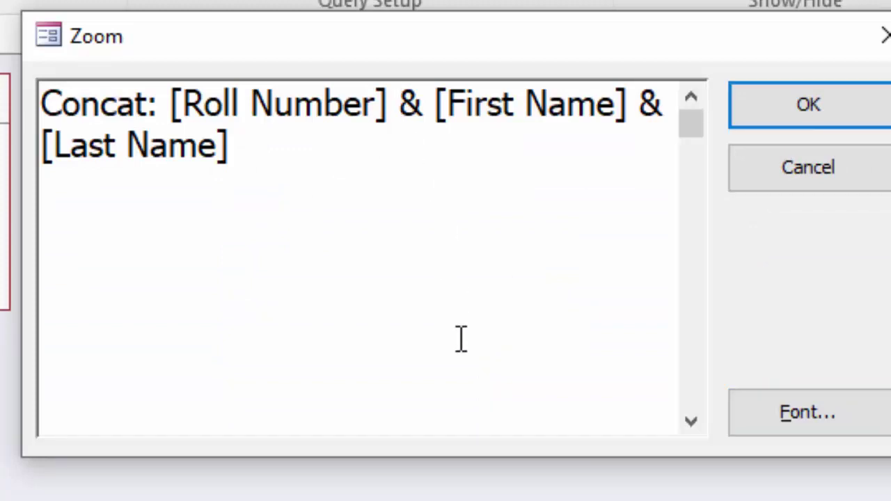
key("BackSpace")
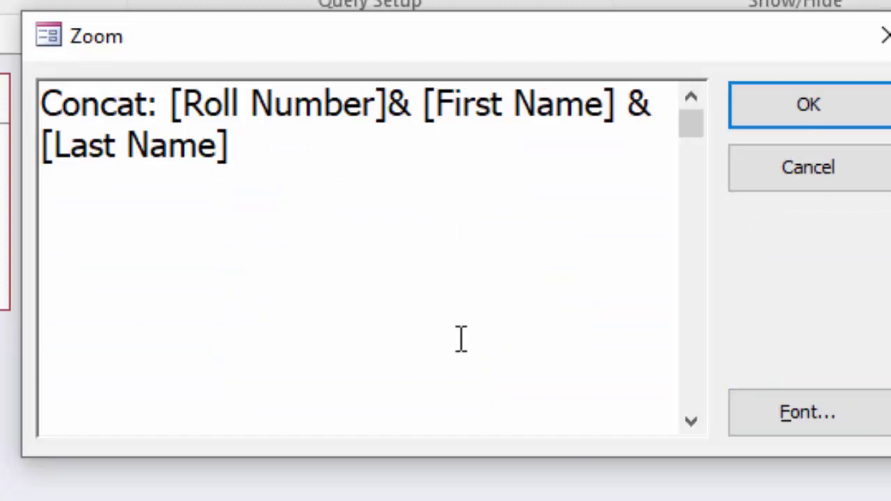
type("\" ")
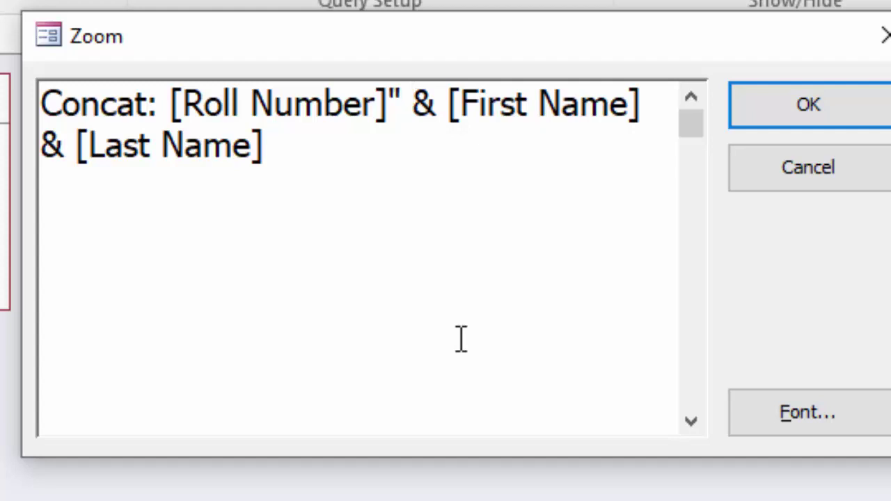
type(" \"")
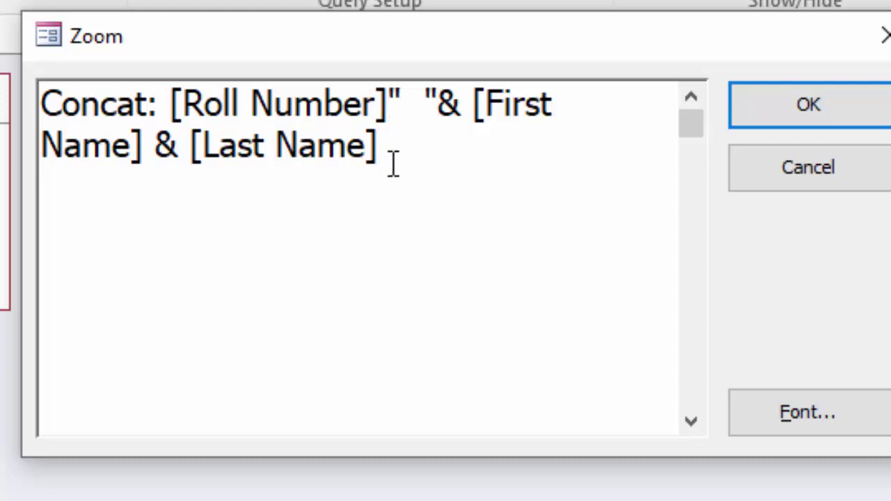
type("&")
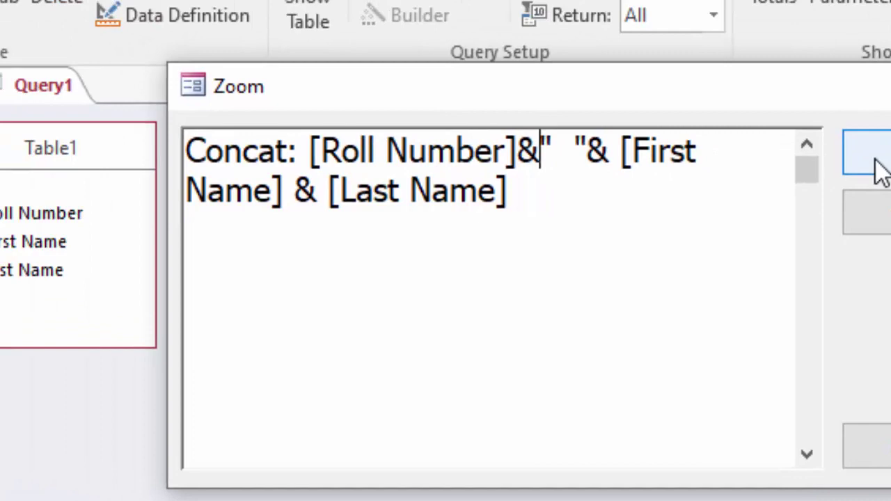
- Confirm the Zoom edit and run the query to see a space after each roll number
left_click(875, 160)
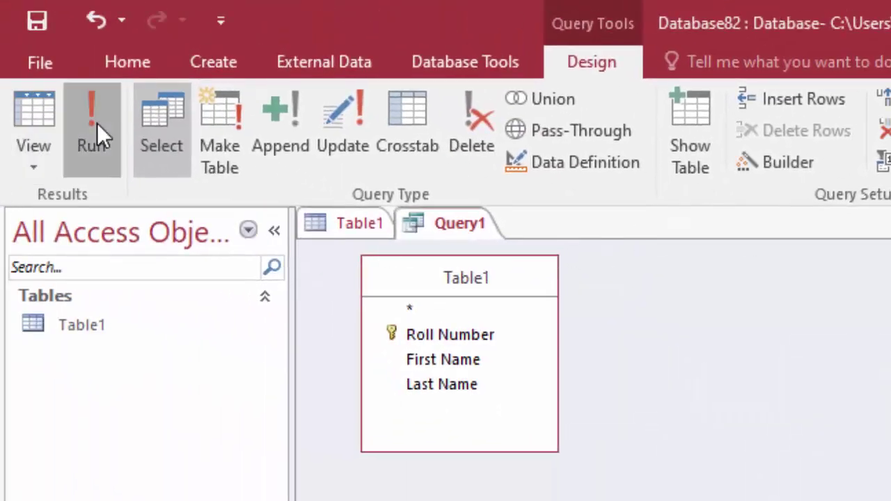
left_click(97, 123)
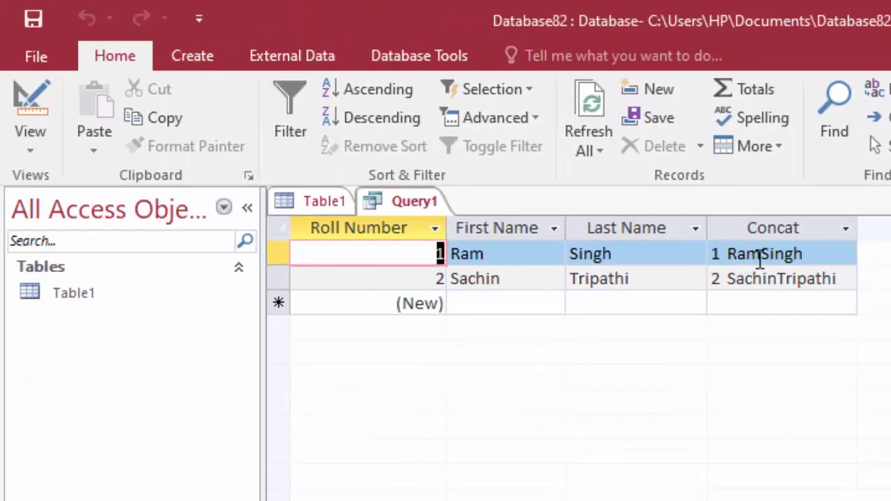
- Return Query1 to Design view and open the Concat expression in Zoom
left_click(27, 150)
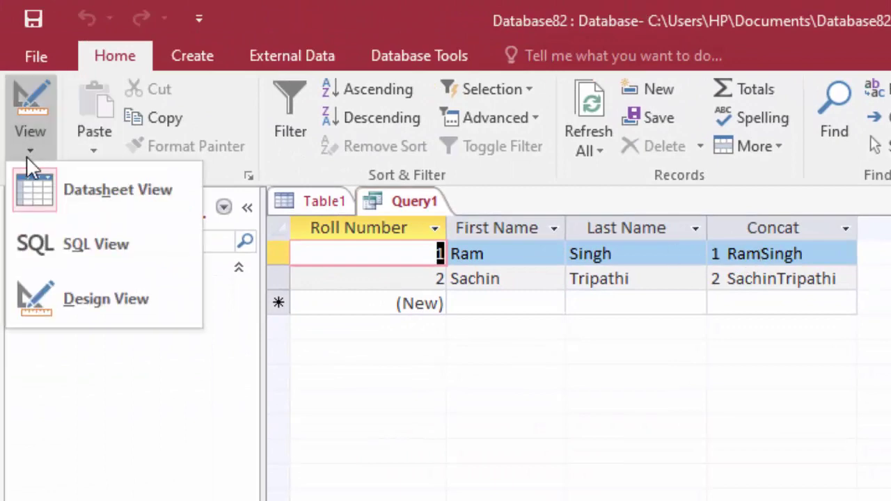
left_click(75, 304)
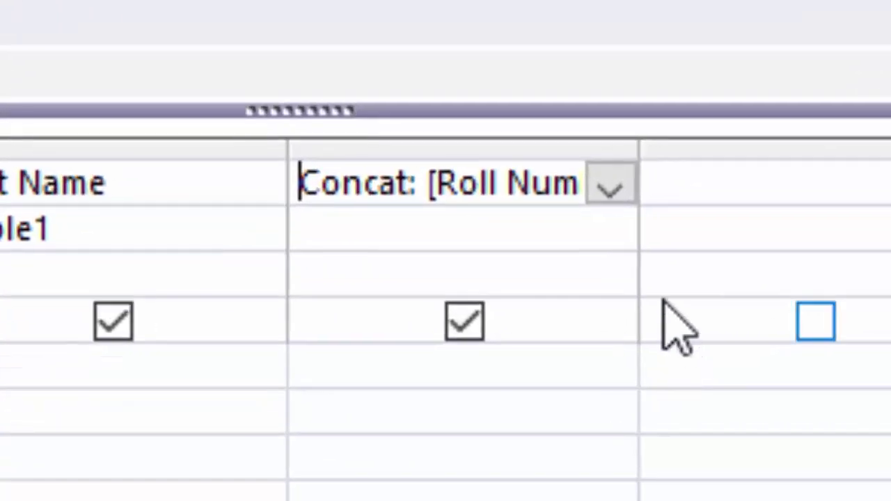
right_click(504, 174)
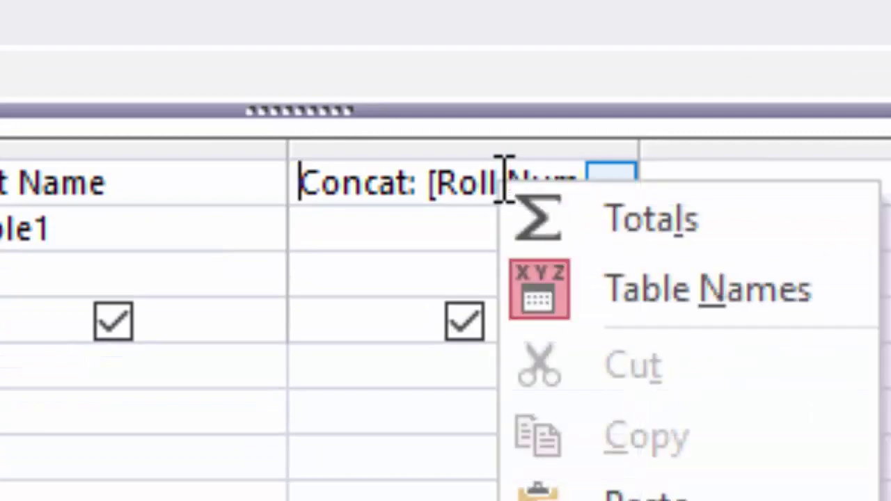
key("z")
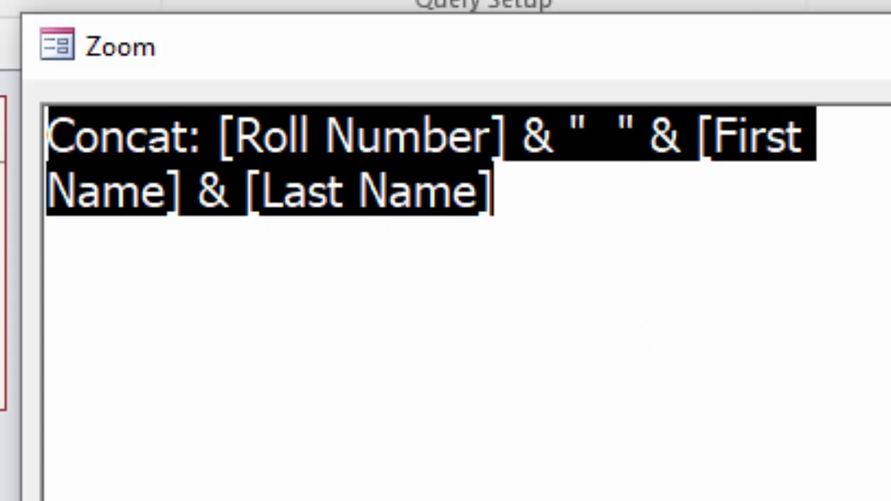
- Change the text after [First Name] to &" "& so a space precedes [Last Name], and confirm
left_click(200, 191)
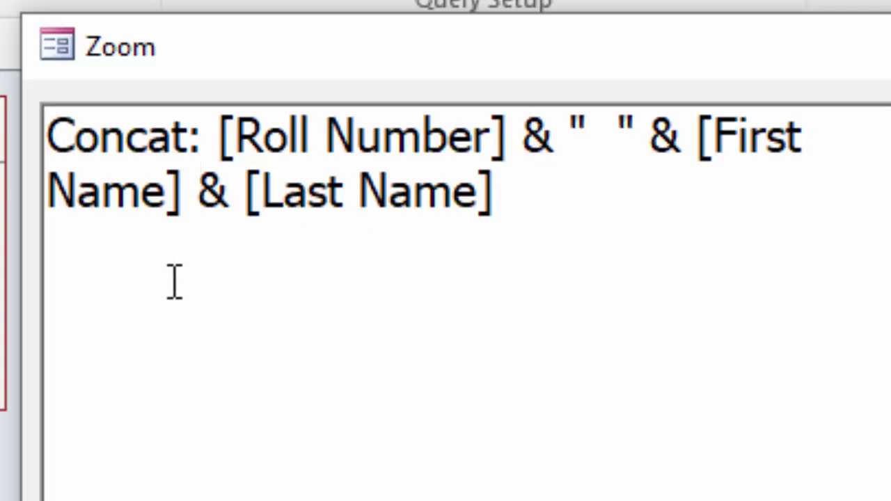
key("BackSpace")
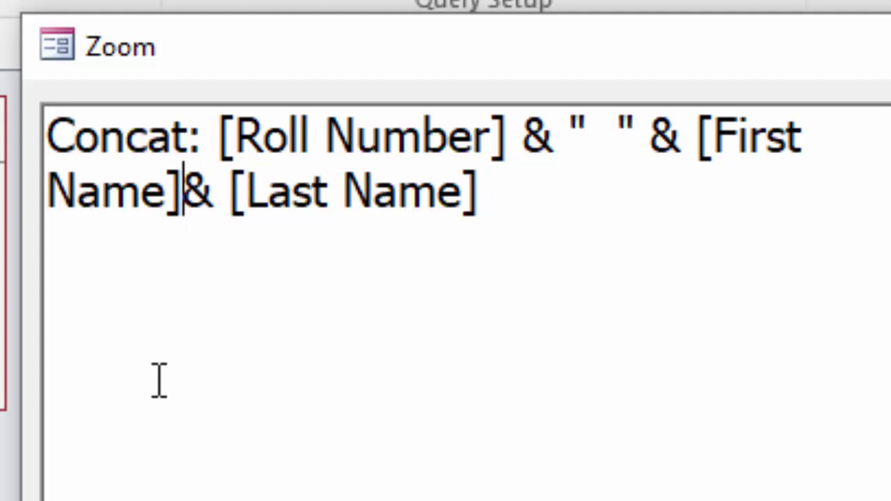
type("\"")
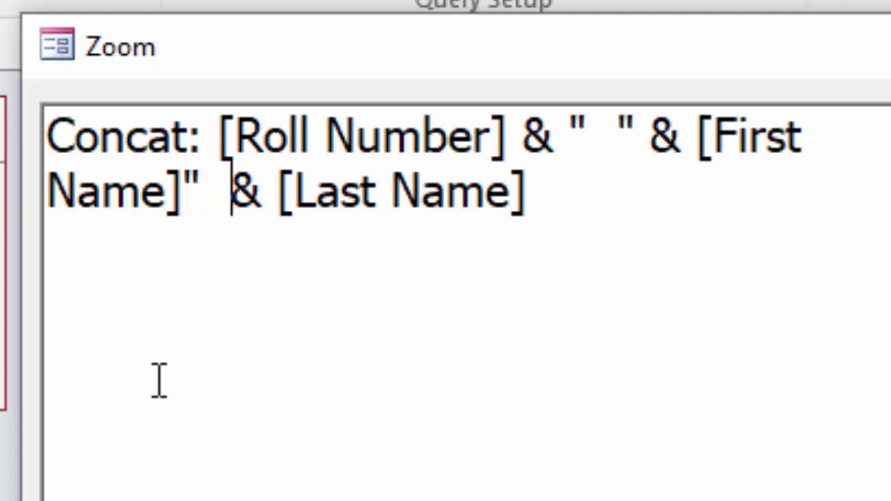
type("  \"")
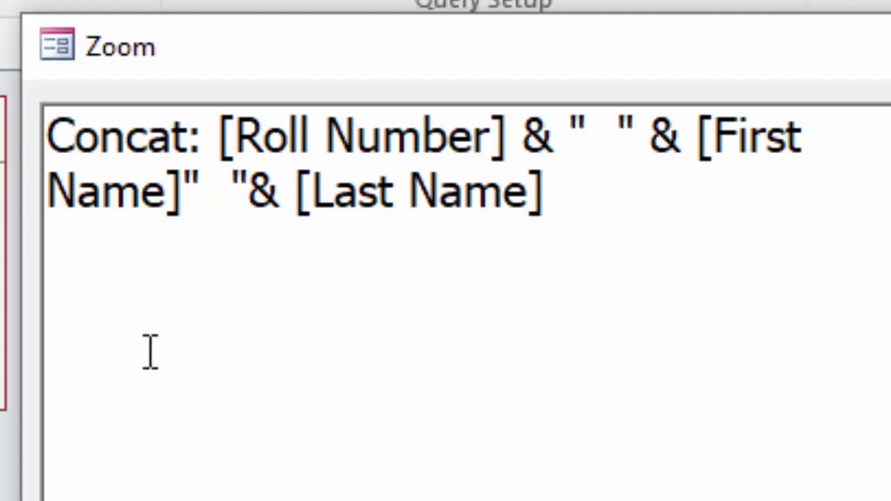
left_click(185, 202)
type("&")
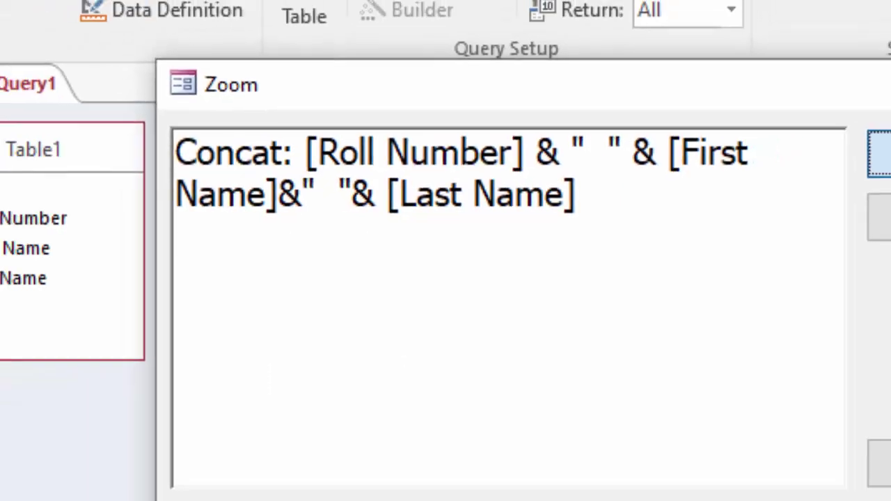
left_click(766, 193)
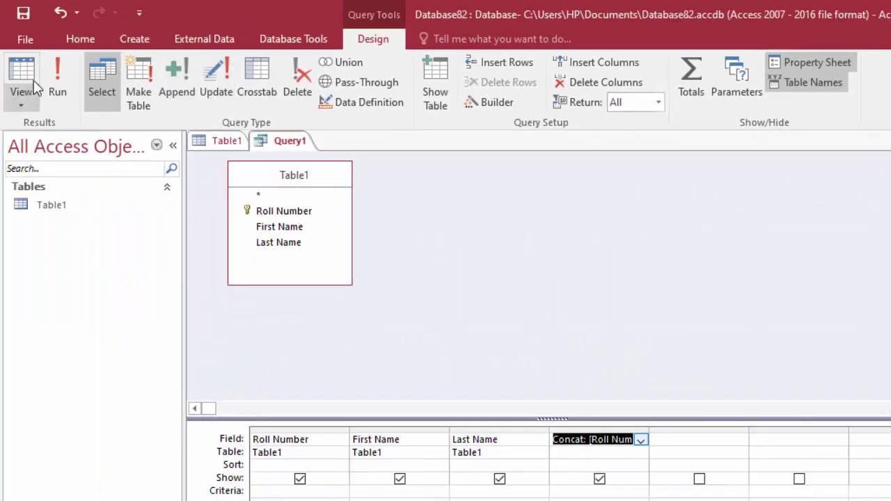
- Run Query1 in Datasheet view to show Concat values with spaces between roll number, first and last name
left_click(57, 84)
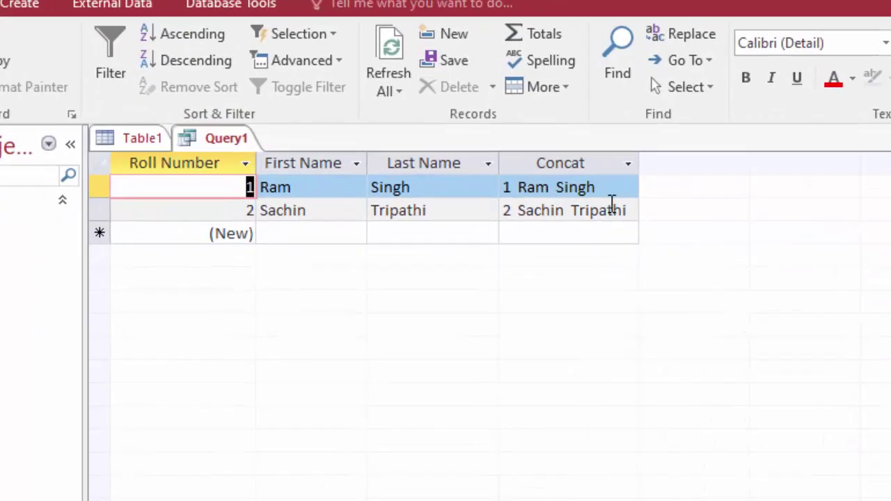